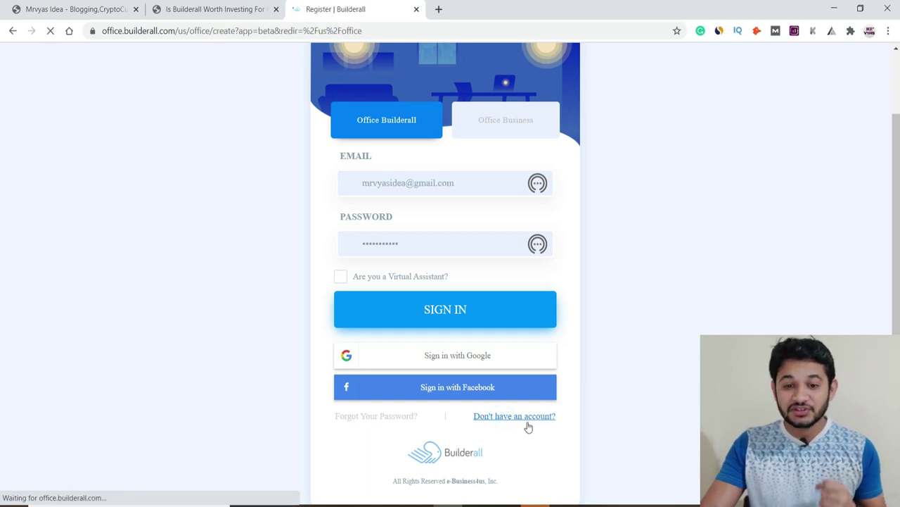
Step: Fill in the account holder's name, e-mail and password, accept the privacy terms, and register
scroll(406, 211, down, 2)
click(404, 185)
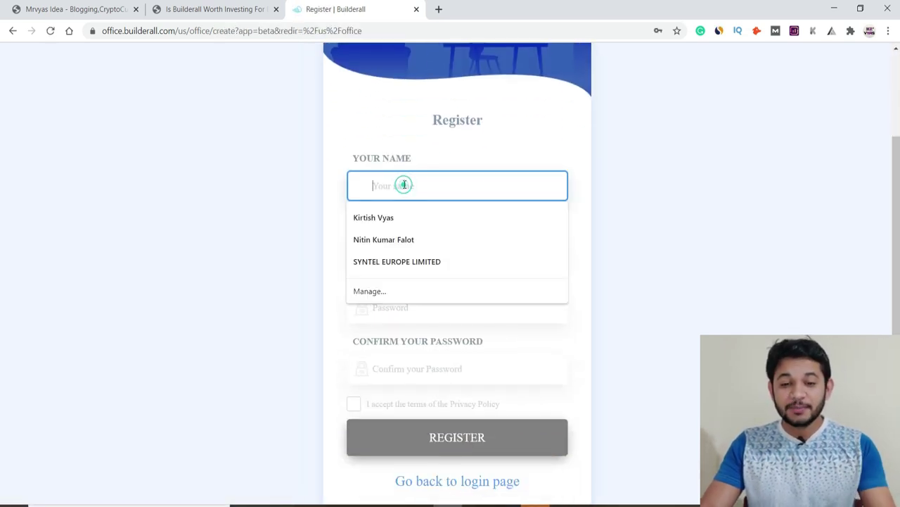
click(402, 216)
click(399, 241)
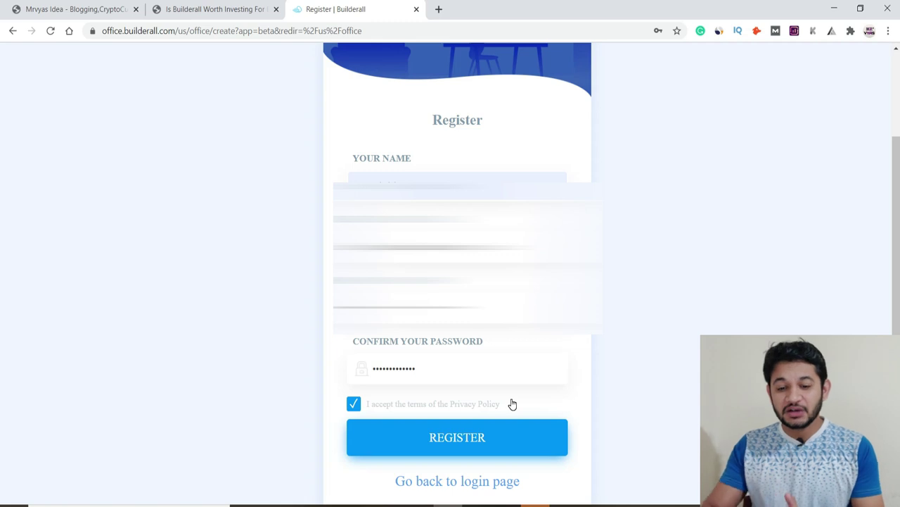
click(499, 436)
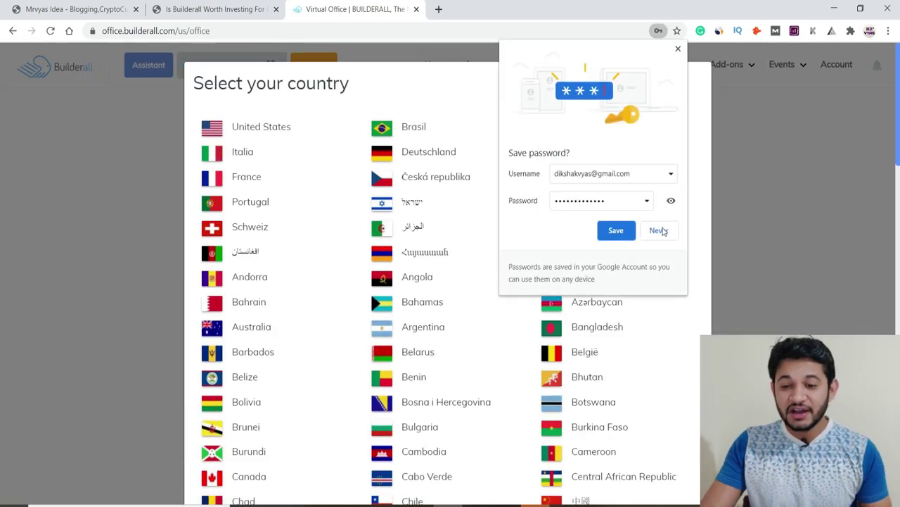
Step: Dismiss the save-password prompt and pick India (भारत) from the country list
click(618, 229)
scroll(302, 330, down, 3)
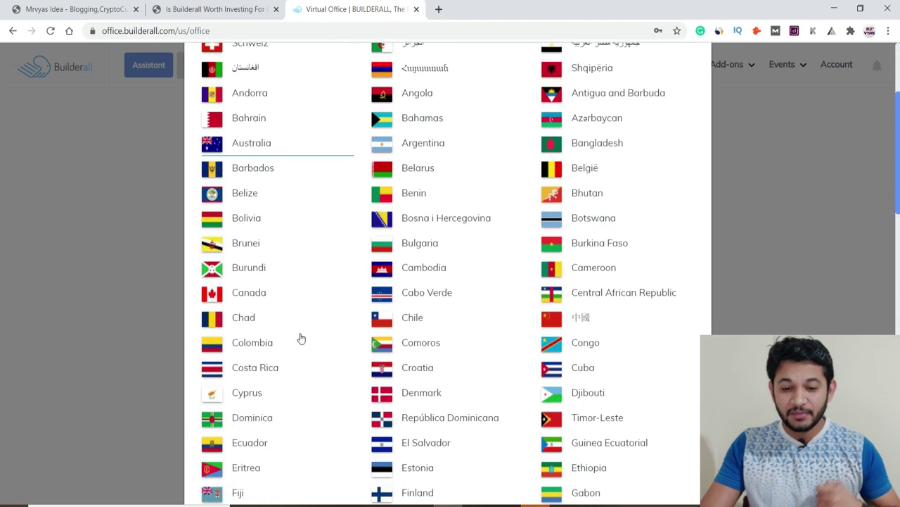
scroll(301, 339, down, 4)
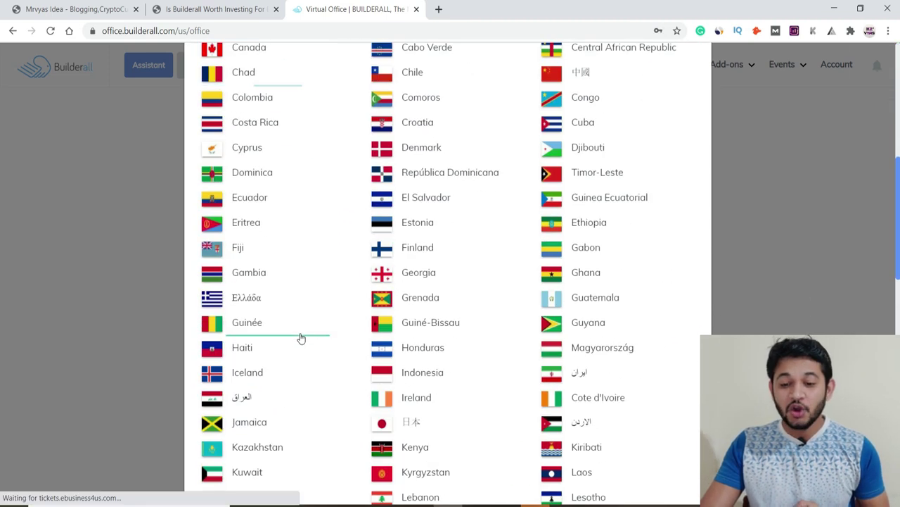
scroll(302, 338, down, 4)
scroll(301, 338, up, 10)
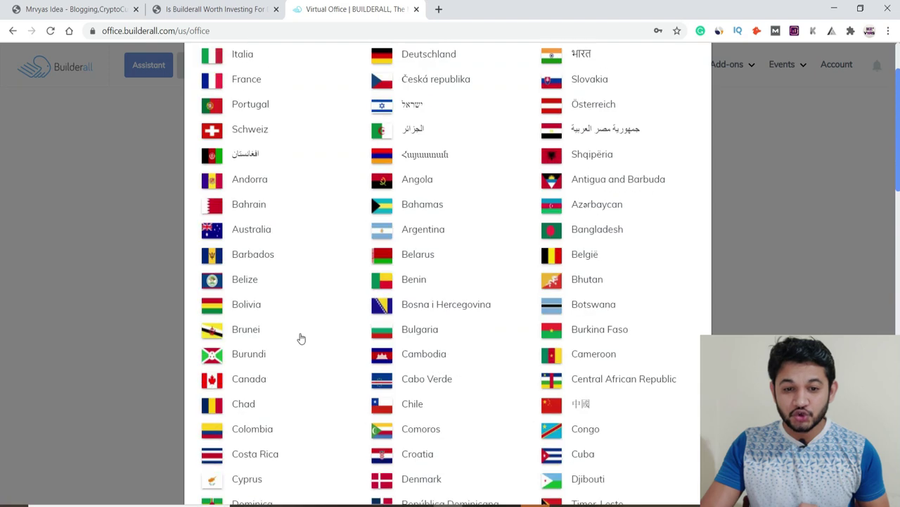
click(586, 153)
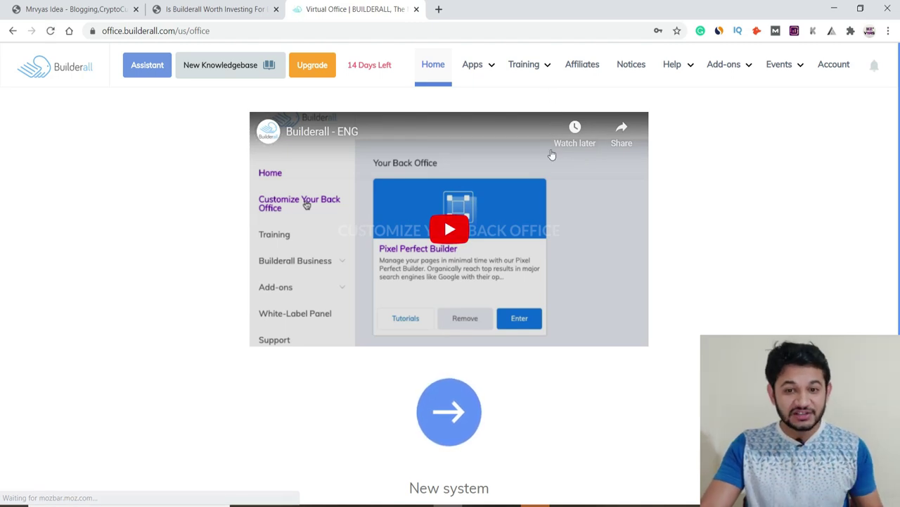
Step: Browse the home page and app categories, then open the new system's tool setup page
click(395, 66)
scroll(149, 185, down, 2)
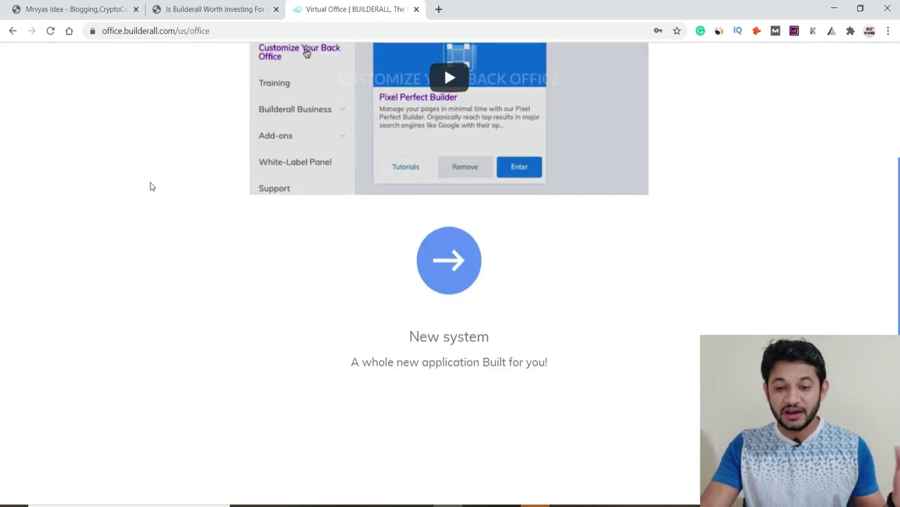
scroll(150, 187, up, 2)
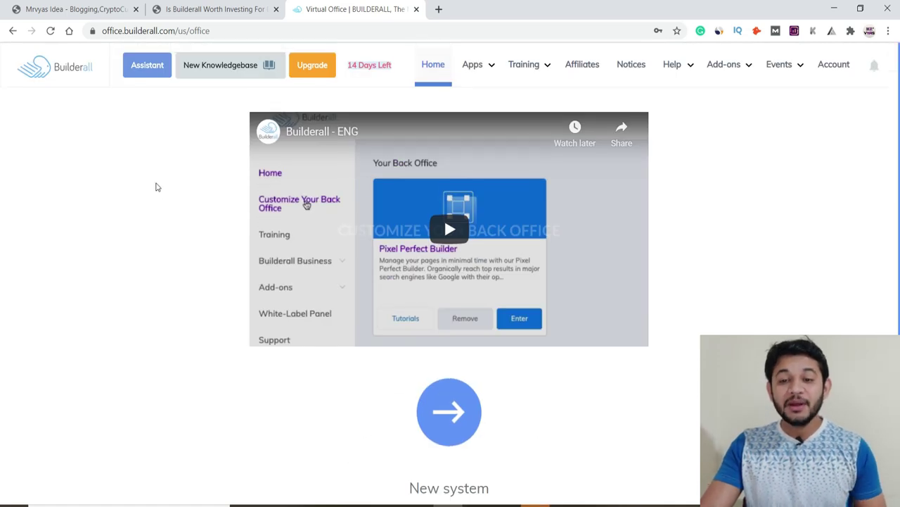
click(471, 64)
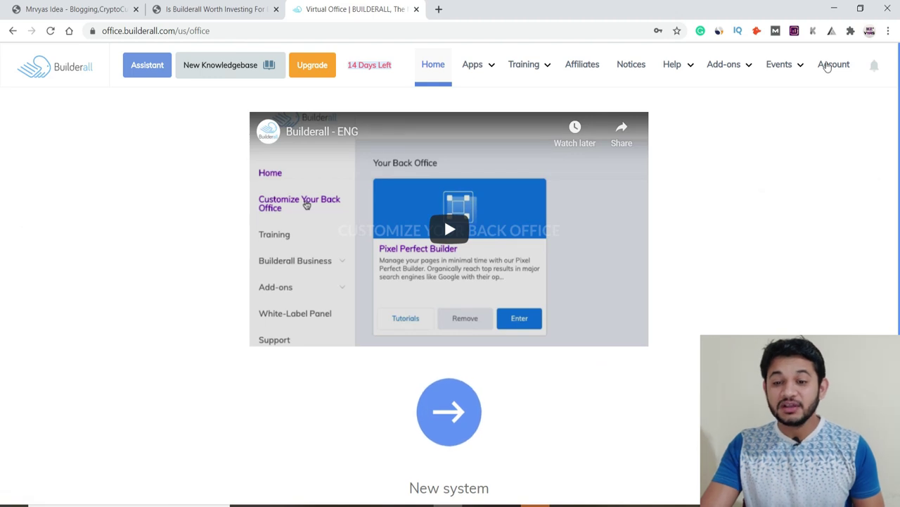
click(455, 418)
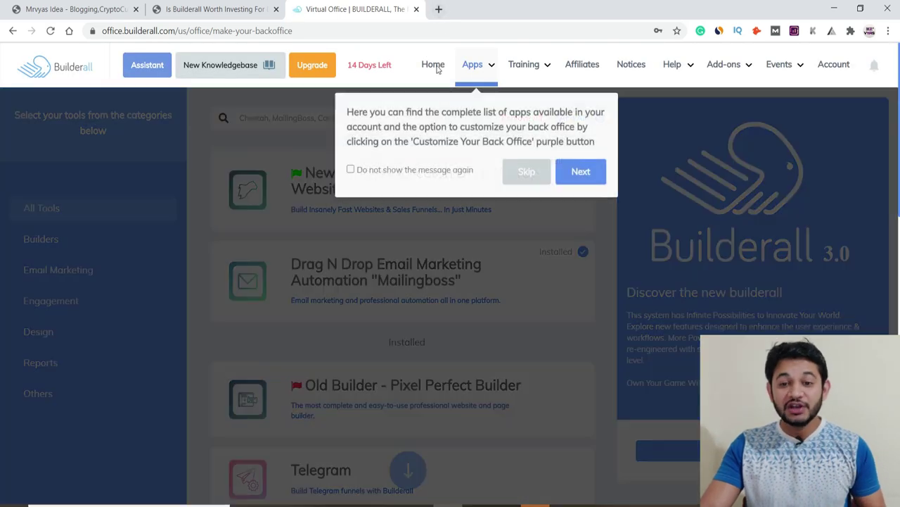
Step: Skip the guided tour and return to the Virtual Office Home page
click(524, 178)
click(434, 65)
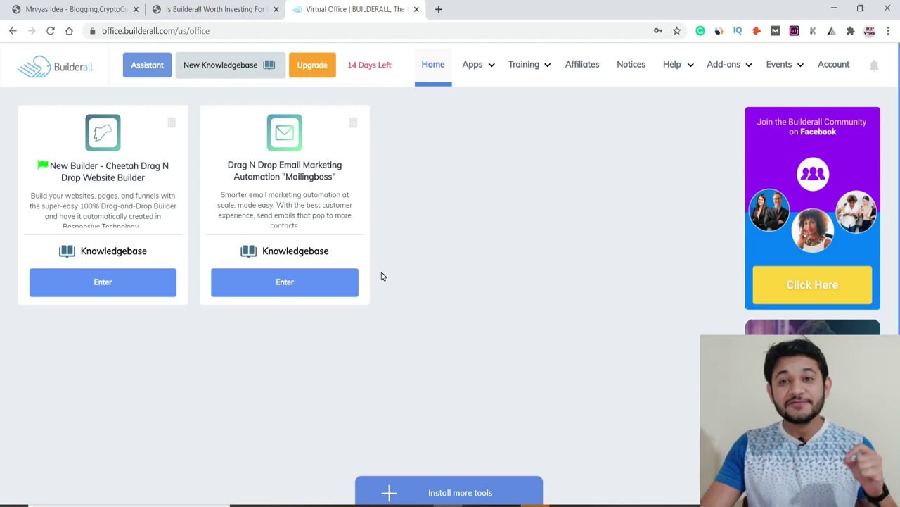
Step: Display the Apps menu with Builders, Email Marketing, Engagement, Design, Reports and Others
click(474, 67)
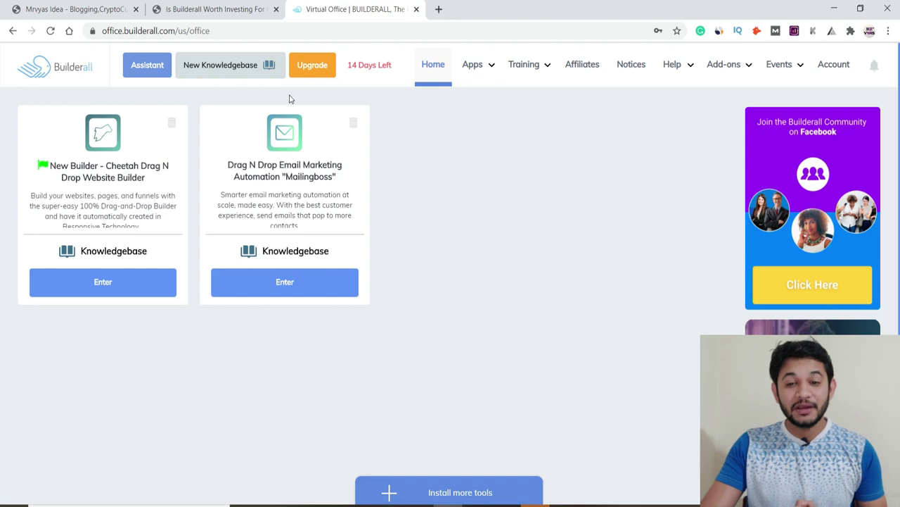
mouse_move(494, 72)
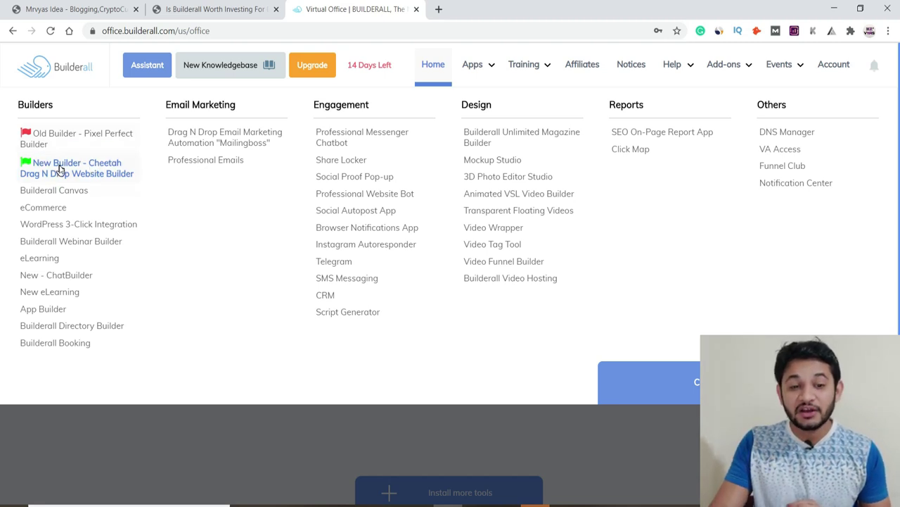
Step: Open New Builder - Cheetah in a new tab and switch to the Cheetah - BETA tab
right_click(70, 170)
click(50, 179)
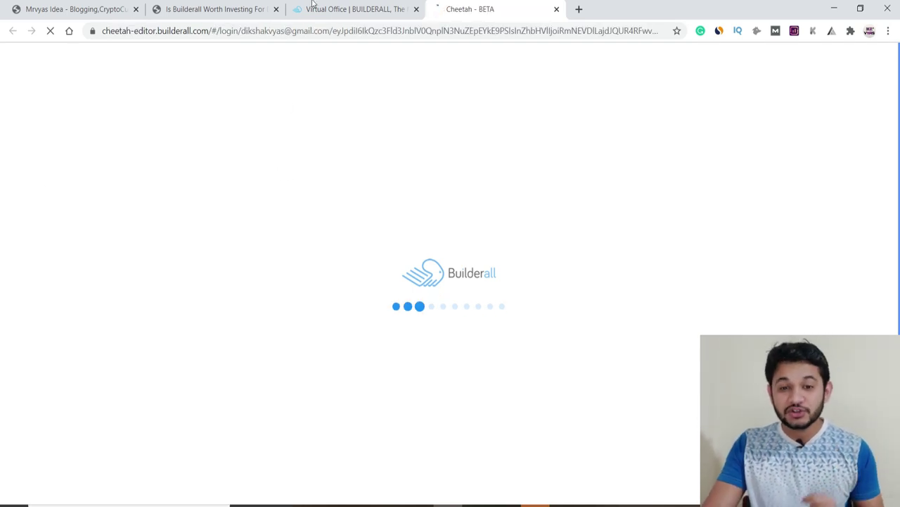
click(345, 9)
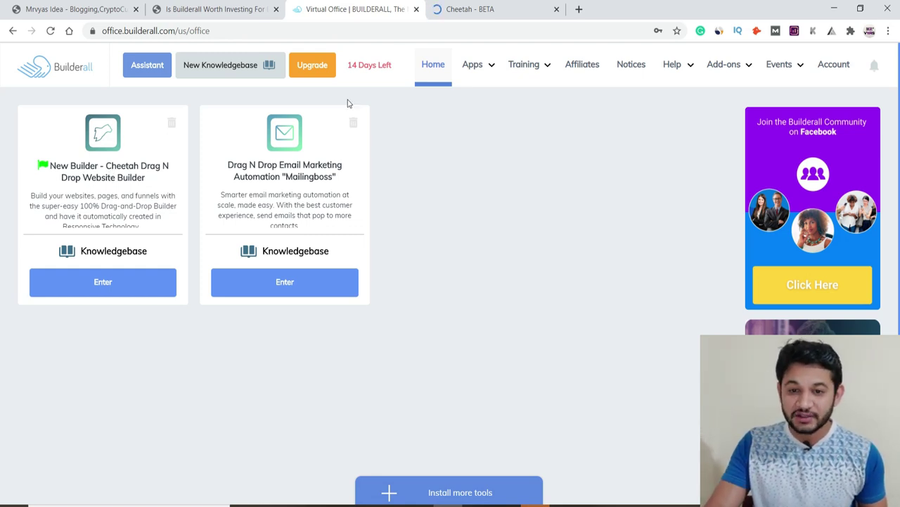
click(479, 9)
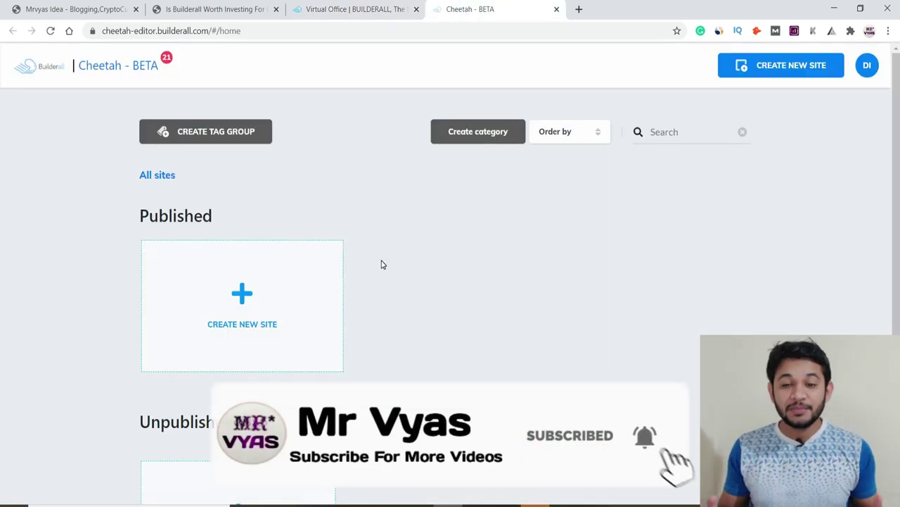
Step: Create a new site titled 'test' with description 'test', built from a template
click(231, 325)
click(363, 203)
text(test)
key(Tab)
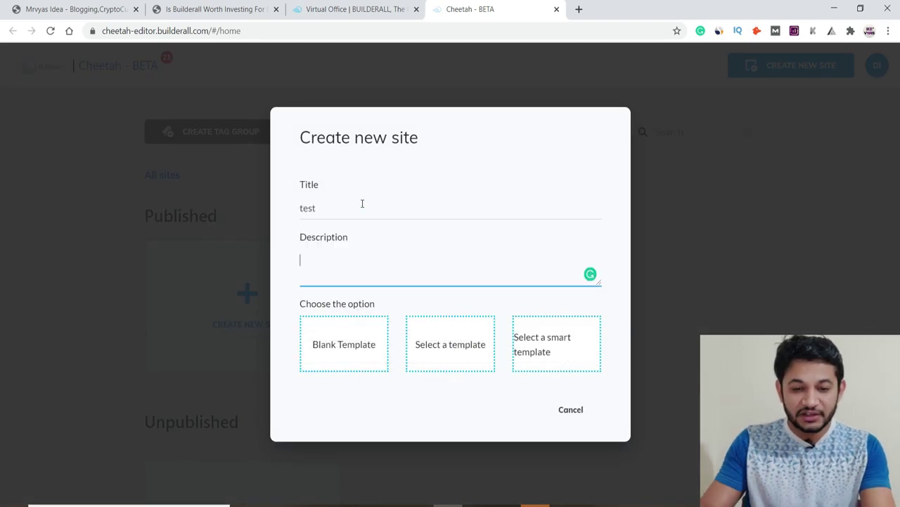
text(test)
click(426, 354)
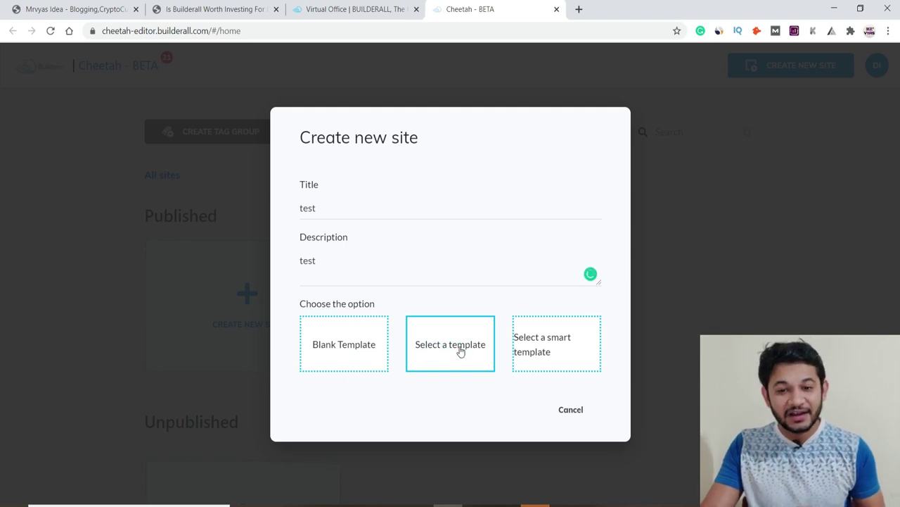
click(531, 346)
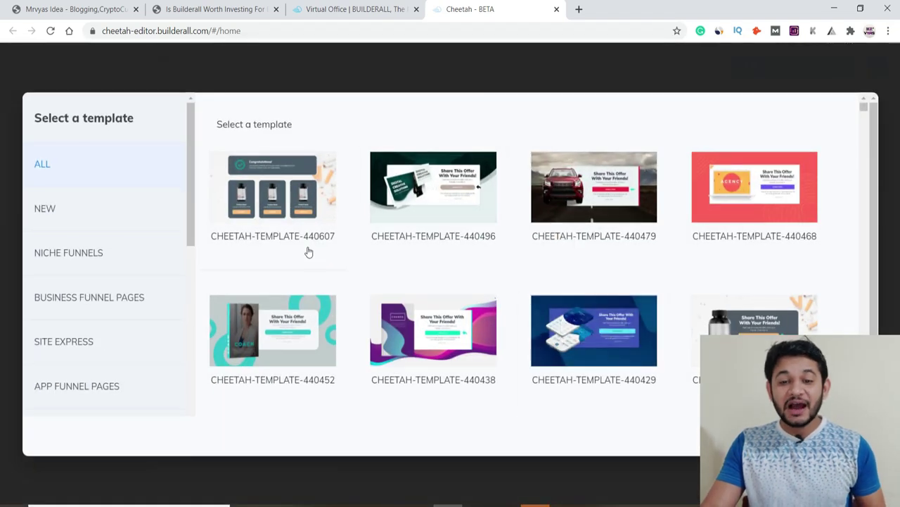
Step: Preview template 440405, the Stop Smoking page, in a new browser tab
mouse_move(420, 208)
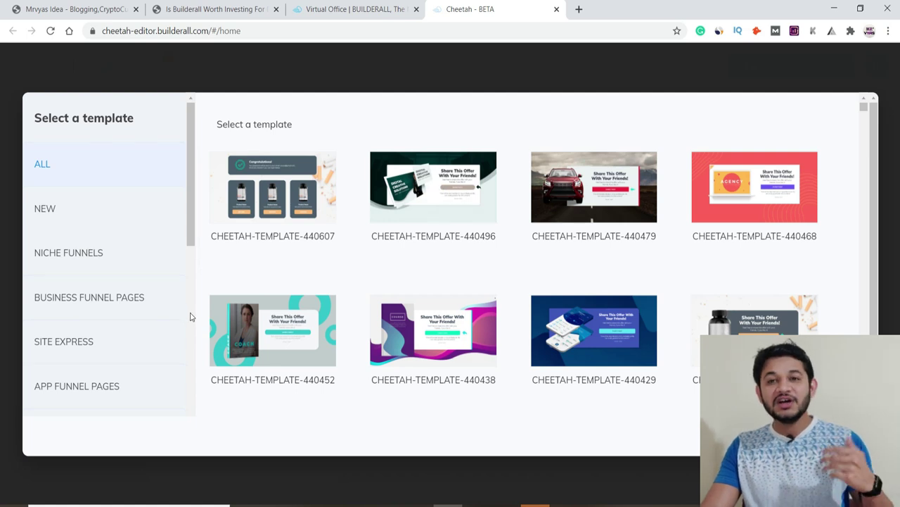
mouse_move(742, 332)
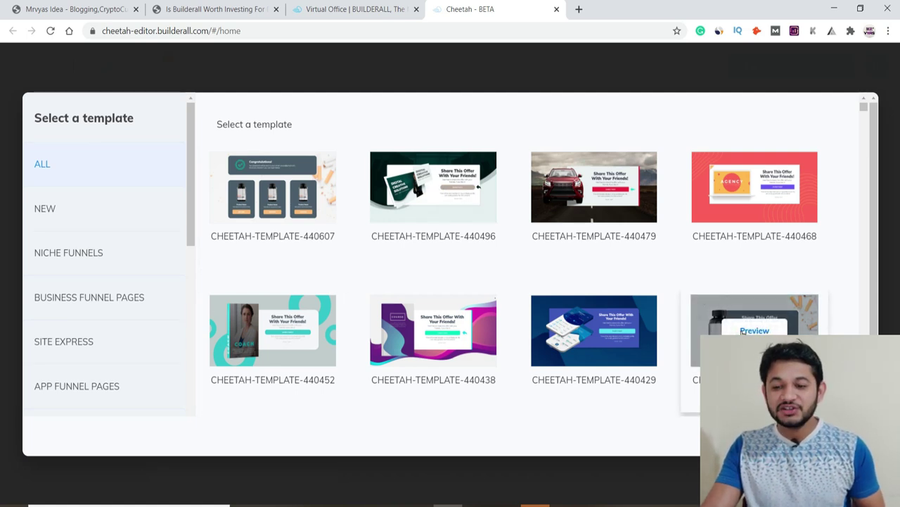
click(699, 342)
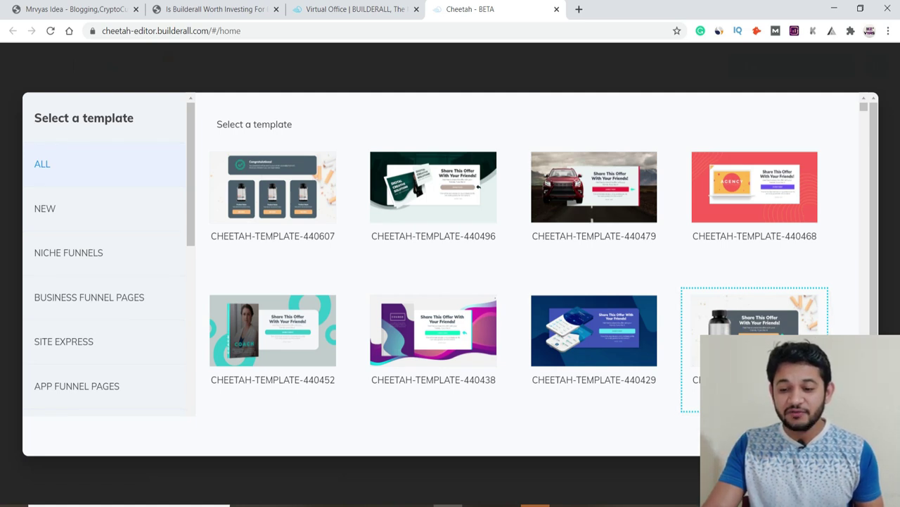
mouse_move(738, 334)
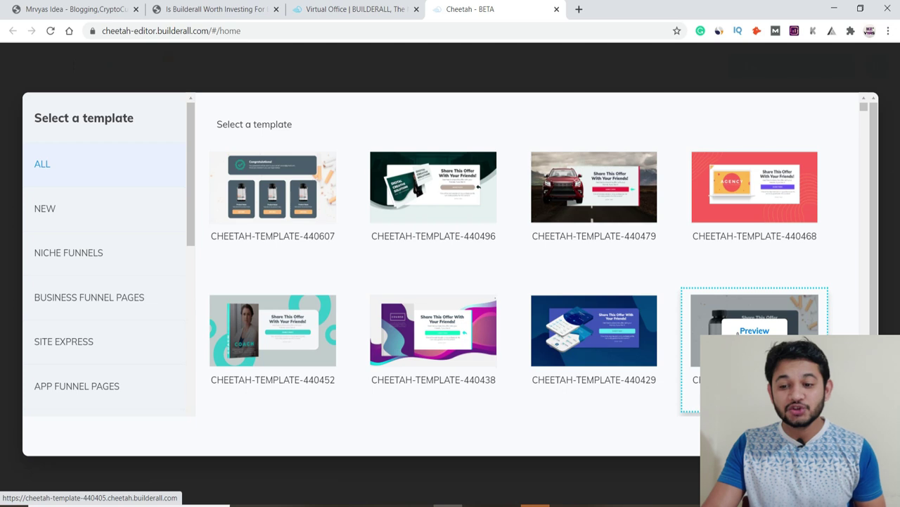
click(738, 331)
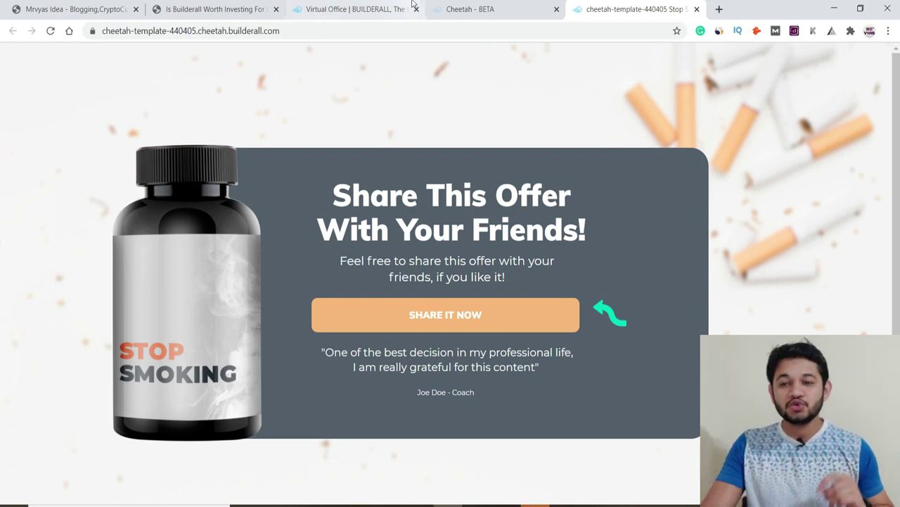
Step: Browse the Site Express templates, view Snack Site Express, then go back to the Virtual Office
click(468, 10)
click(61, 341)
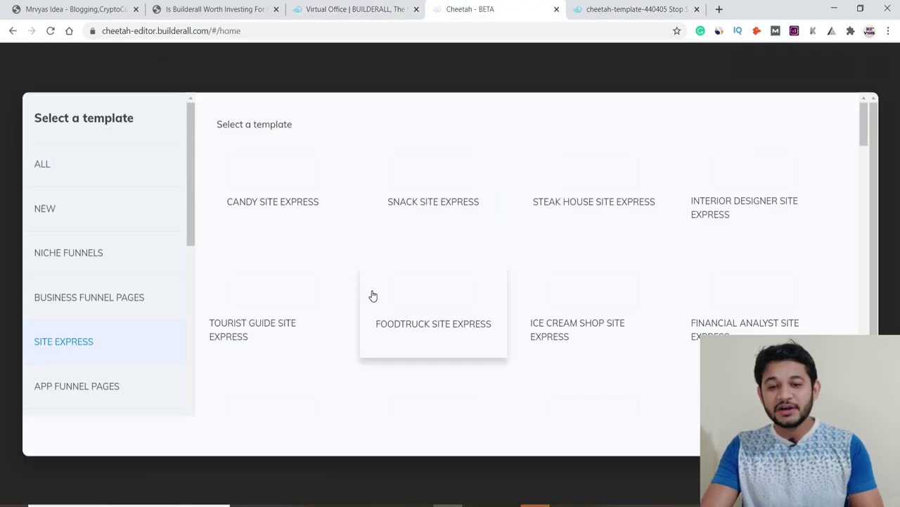
click(435, 207)
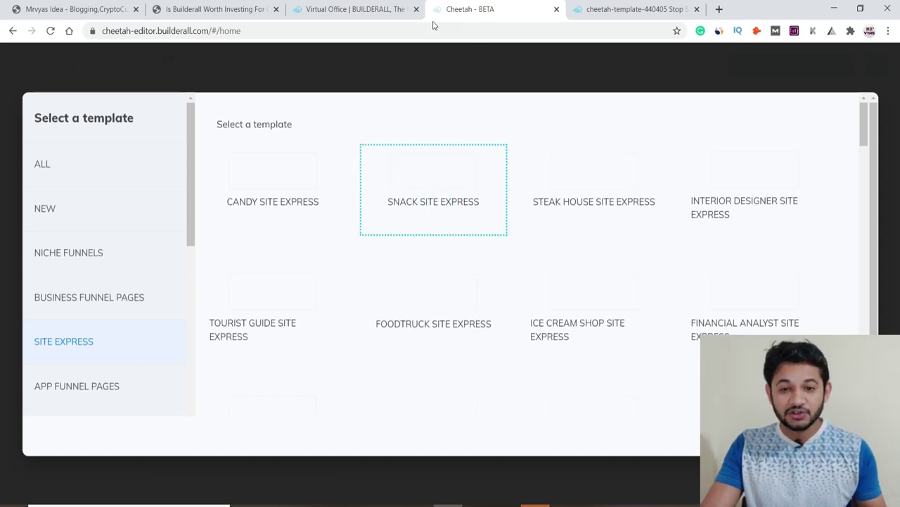
click(355, 10)
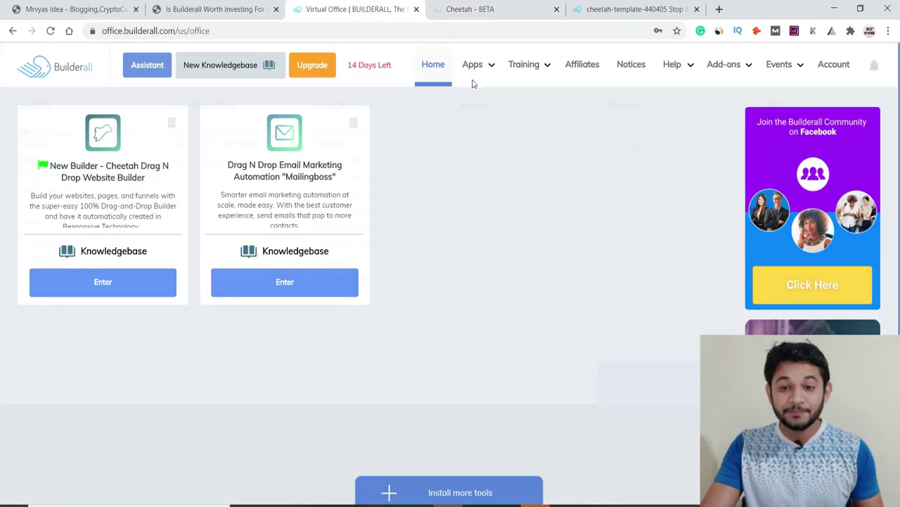
Step: Add Builderall Canvas, suppressing its onboarding message, and go back to the dashboard
mouse_move(474, 68)
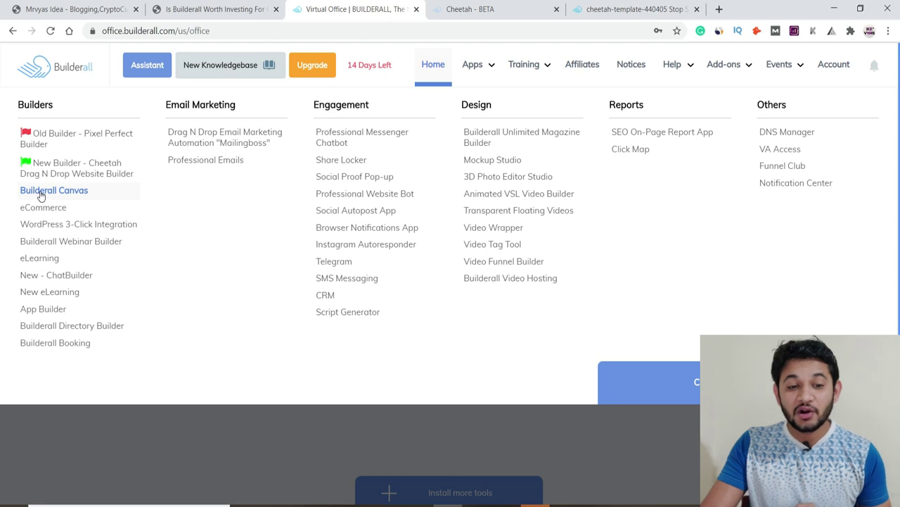
click(41, 191)
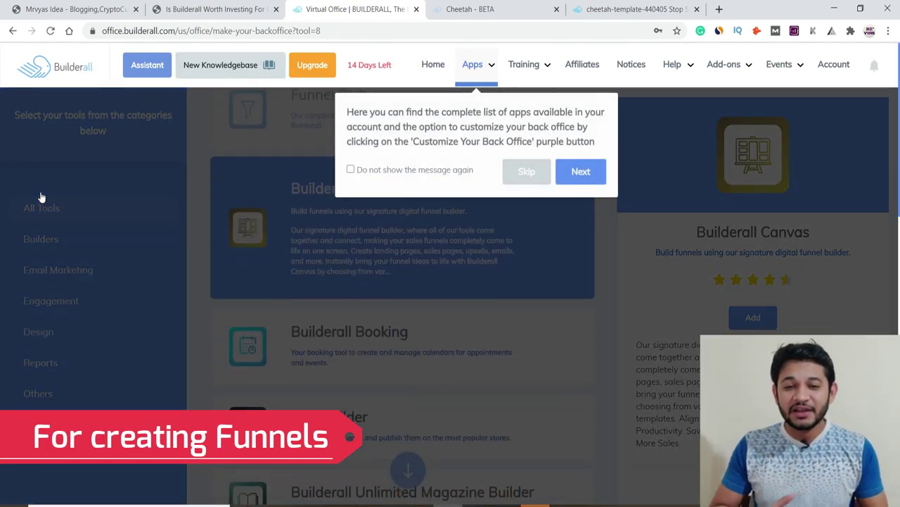
click(380, 169)
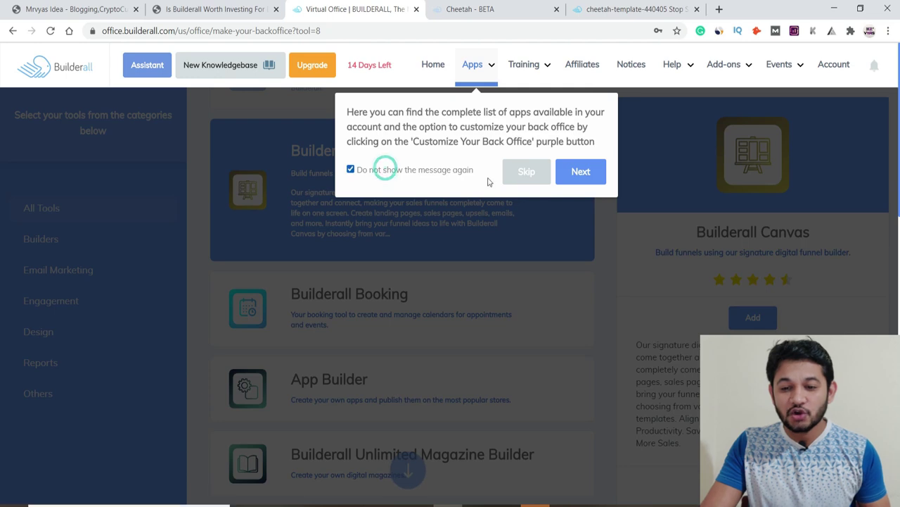
click(525, 174)
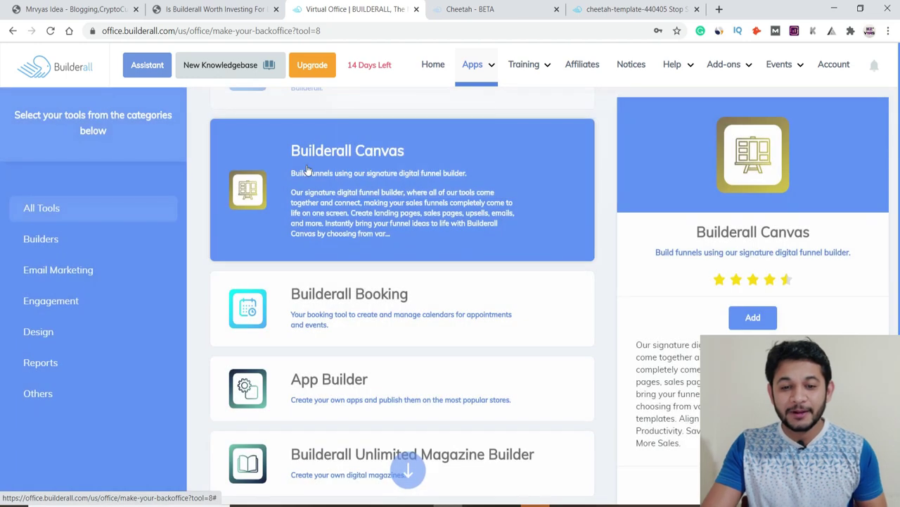
click(744, 321)
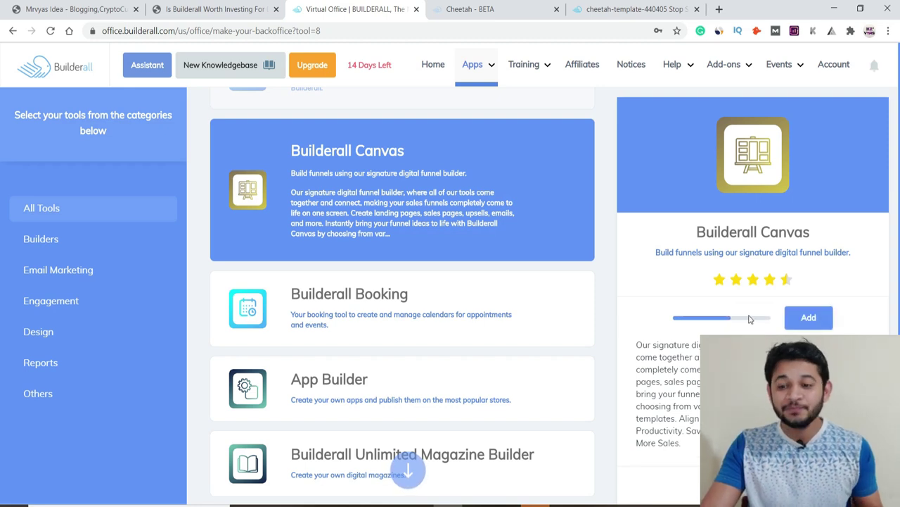
click(666, 327)
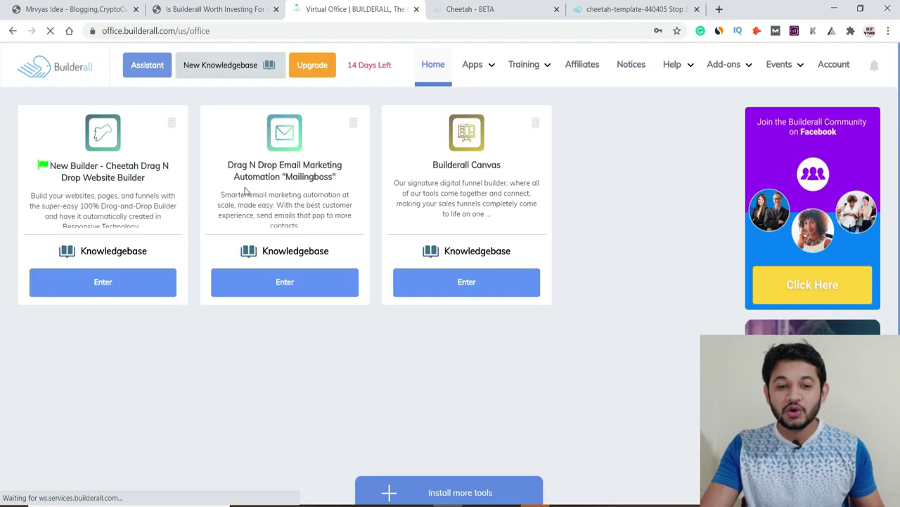
Step: Launch Builderall Canvas in a new tab and open Paint from Windows search
click(448, 272)
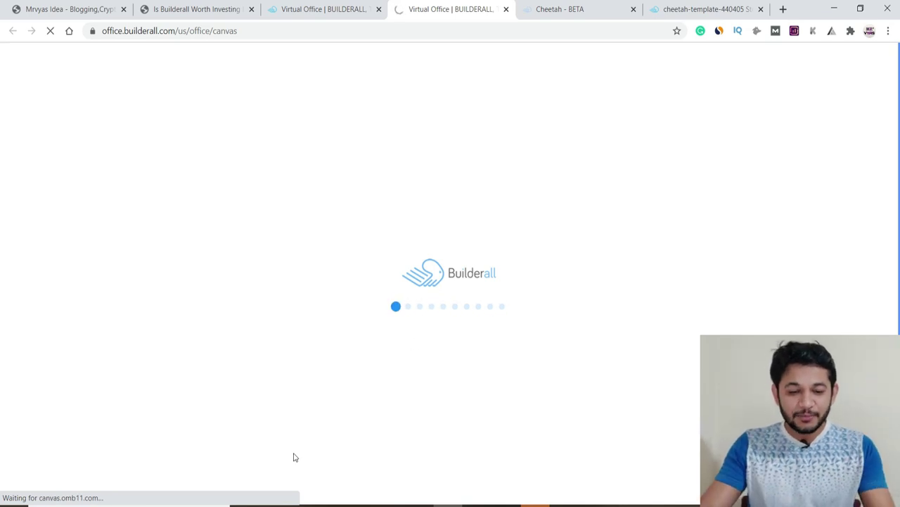
click(207, 504)
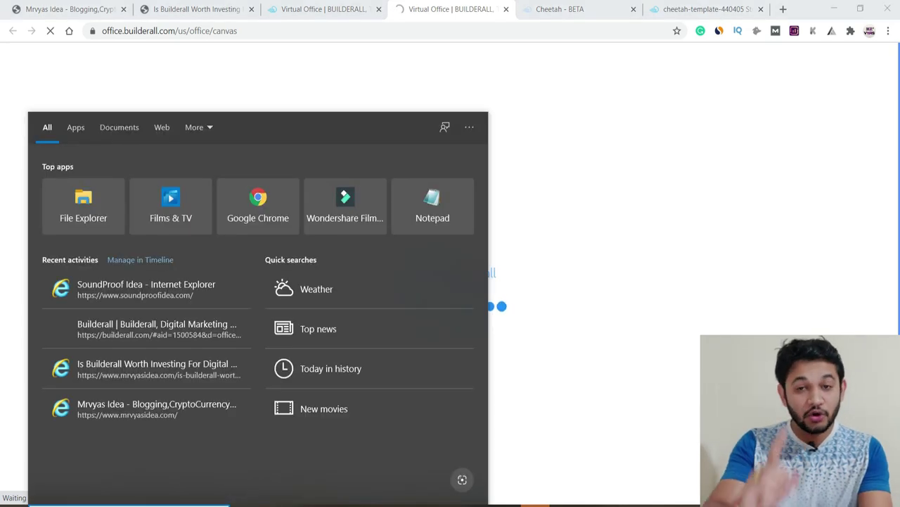
text(paint)
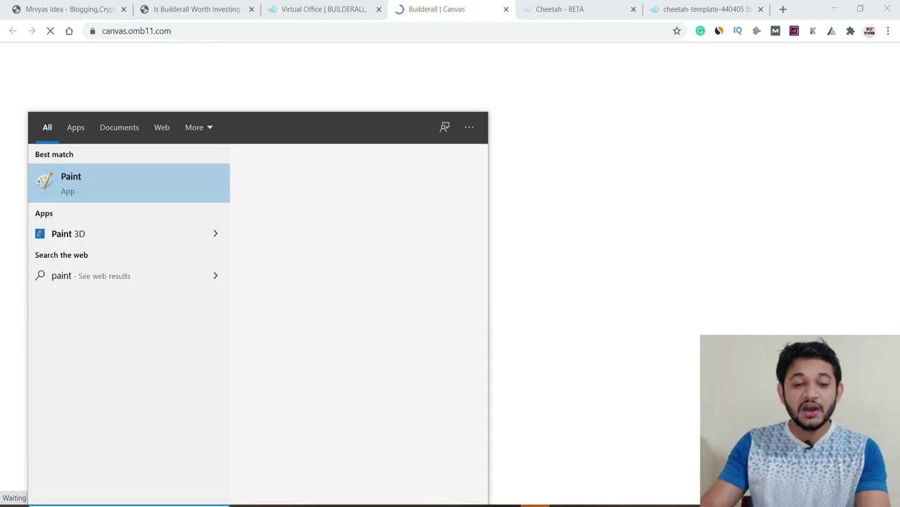
key(Return)
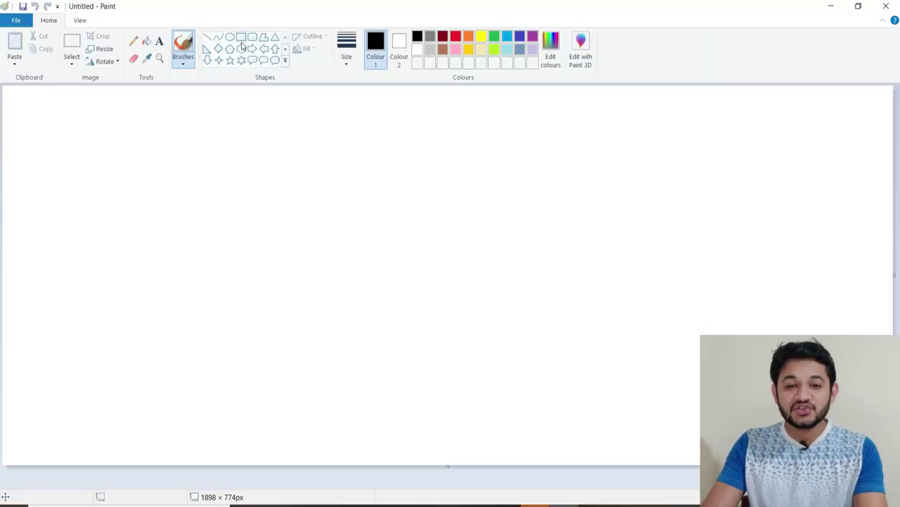
Step: Draw the left rectangle, two connecting lines, and the middle rectangle in Paint
click(240, 37)
drag(85, 173, 294, 252)
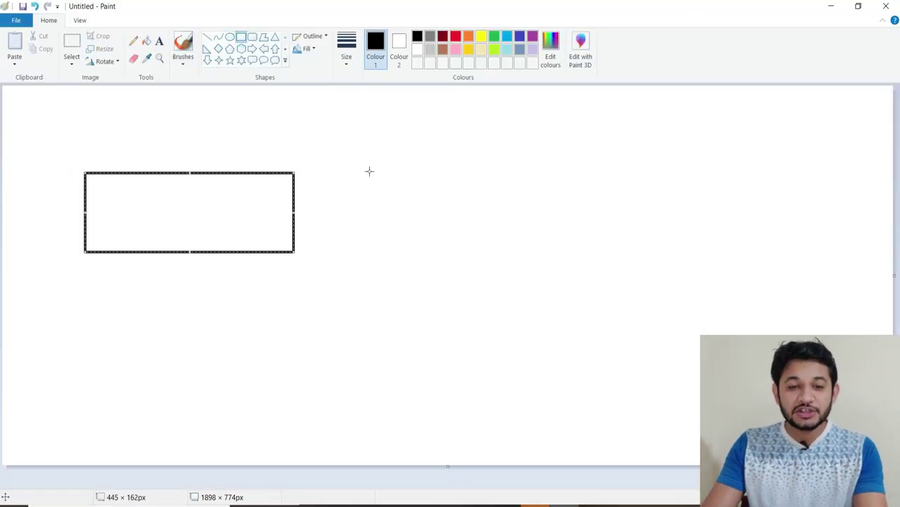
click(207, 37)
mouse_move(291, 189)
mouse_down()
mouse_move(444, 190)
mouse_move(490, 284)
mouse_up()
mouse_move(464, 162)
mouse_down()
mouse_move(659, 165)
mouse_move(541, 210)
mouse_up()
click(240, 36)
drag(469, 150, 611, 262)
click(601, 284)
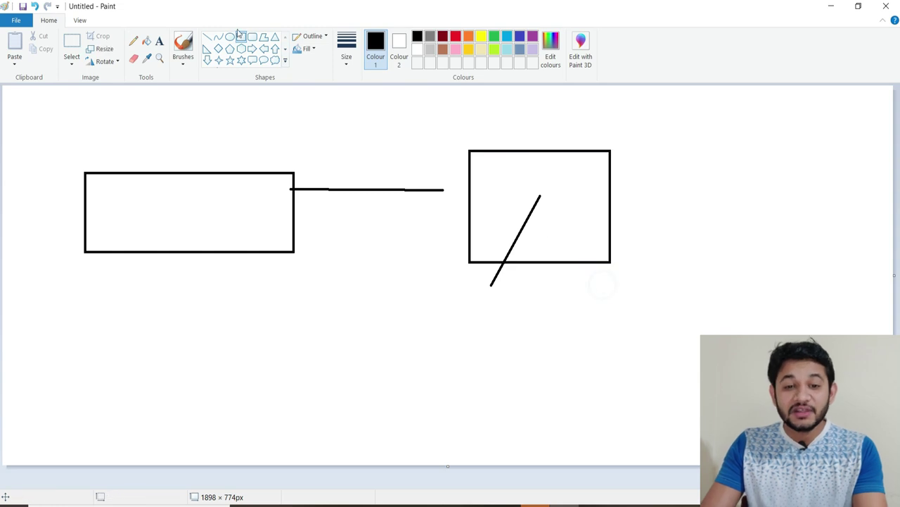
Step: Add a slanted line and a rightward line from the middle box, ending in the rightmost rectangle
click(208, 37)
mouse_move(545, 268)
mouse_down()
mouse_move(607, 357)
mouse_move(727, 370)
mouse_move(731, 386)
mouse_up()
click(241, 37)
click(207, 37)
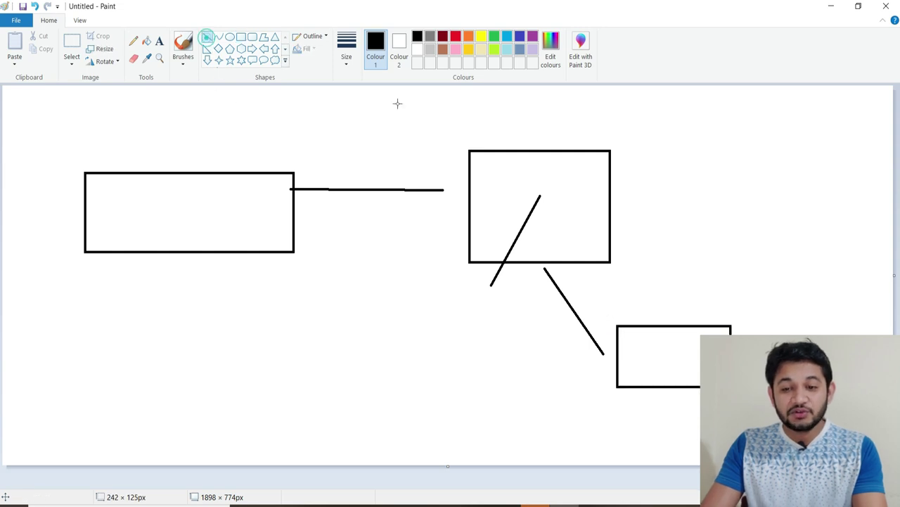
drag(613, 191, 712, 188)
click(240, 37)
mouse_move(716, 148)
mouse_down()
mouse_move(734, 231)
mouse_move(852, 263)
mouse_up()
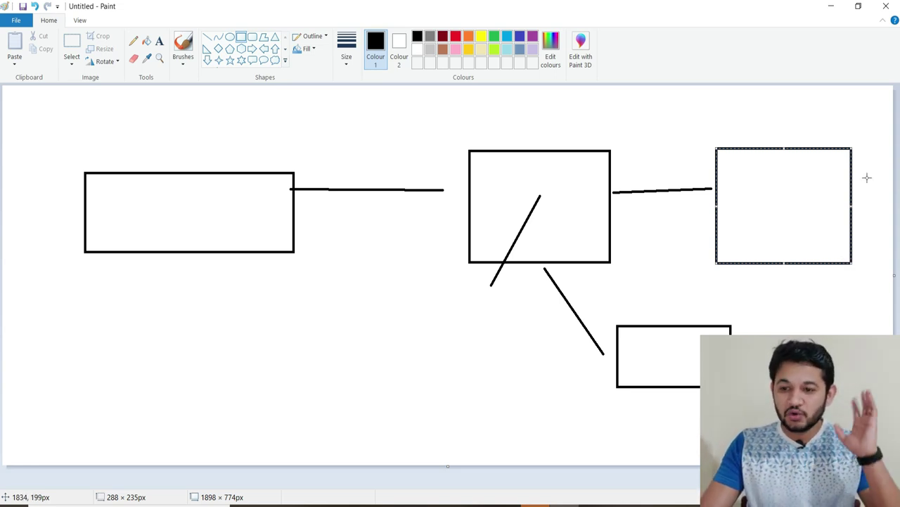
Step: Create a funnel titled 'Test' under the All category using the Reverse Squeeze Funnel template
click(831, 5)
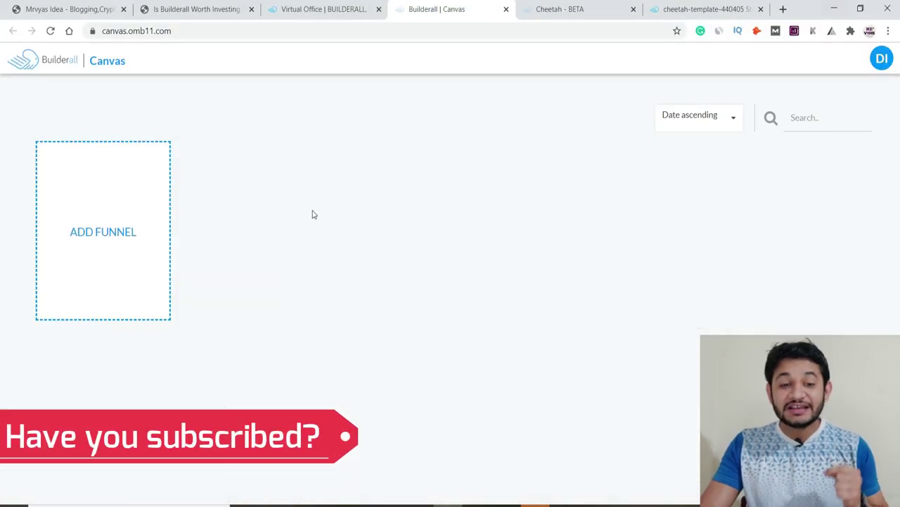
click(116, 243)
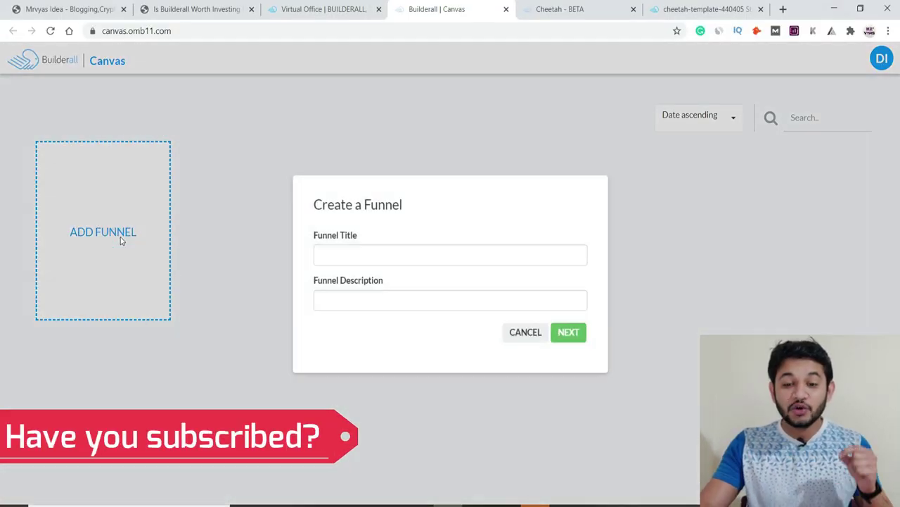
click(360, 261)
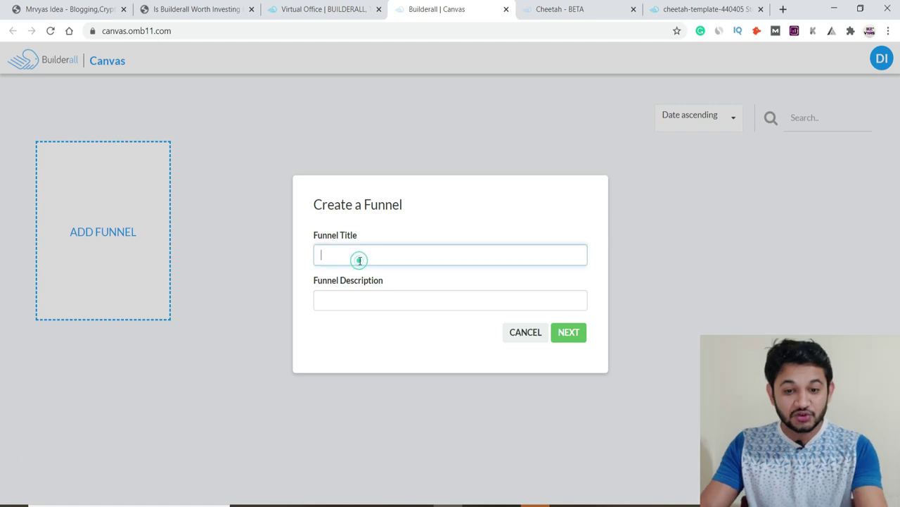
text(Test)
key(Tab)
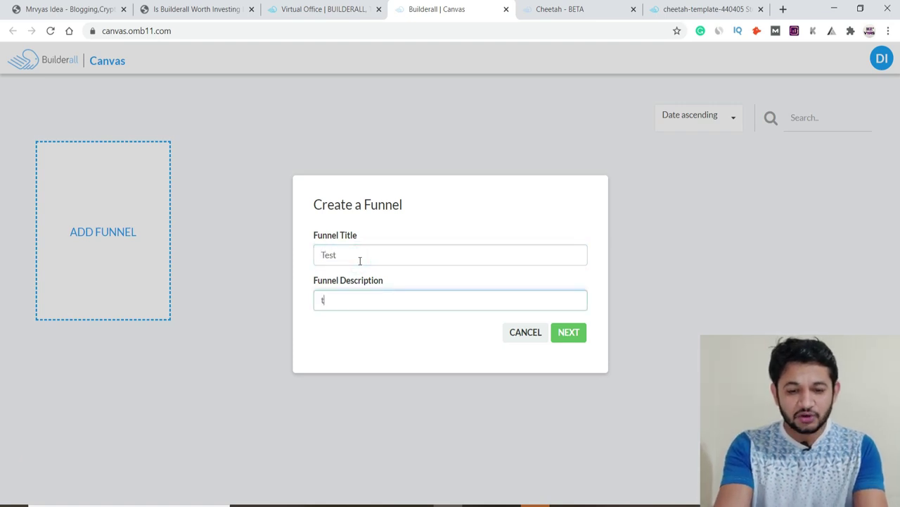
click(563, 336)
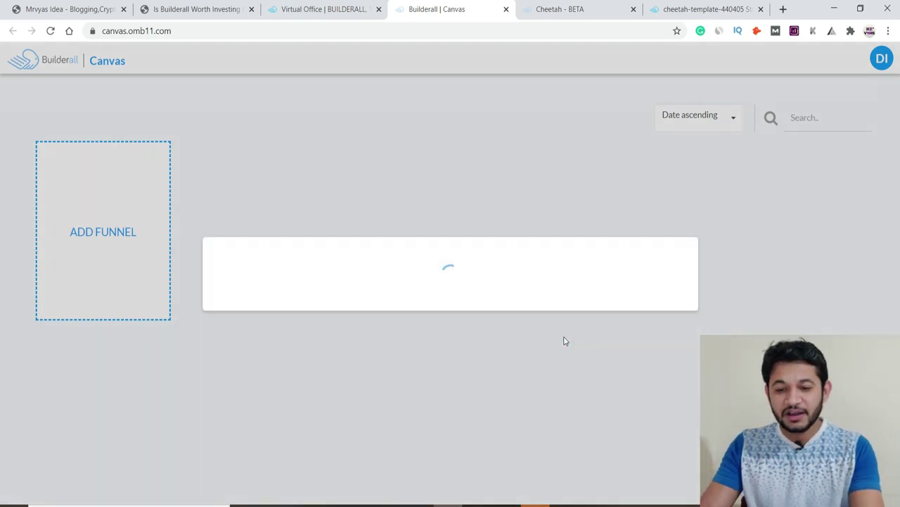
click(291, 244)
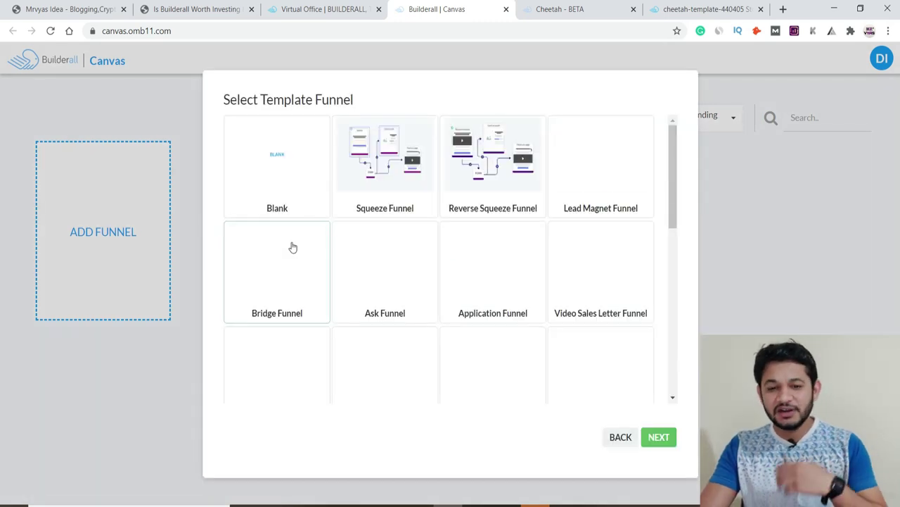
click(478, 177)
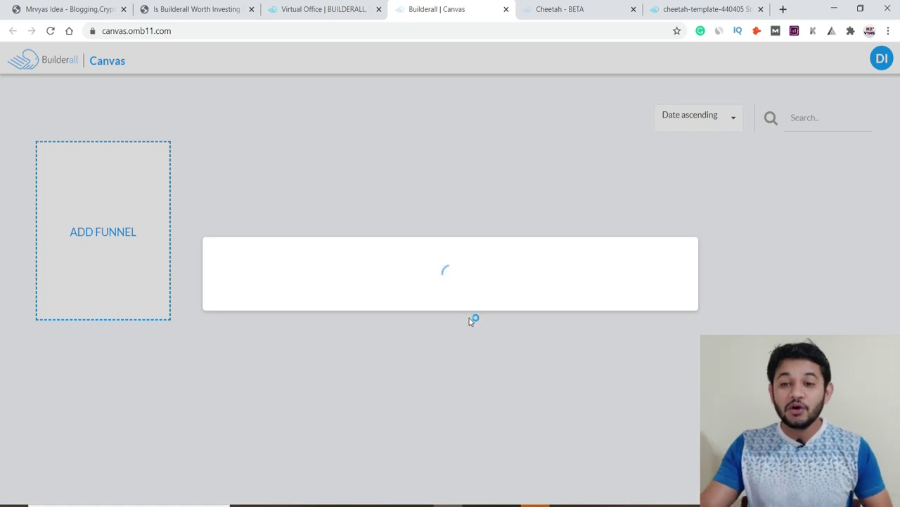
click(547, 12)
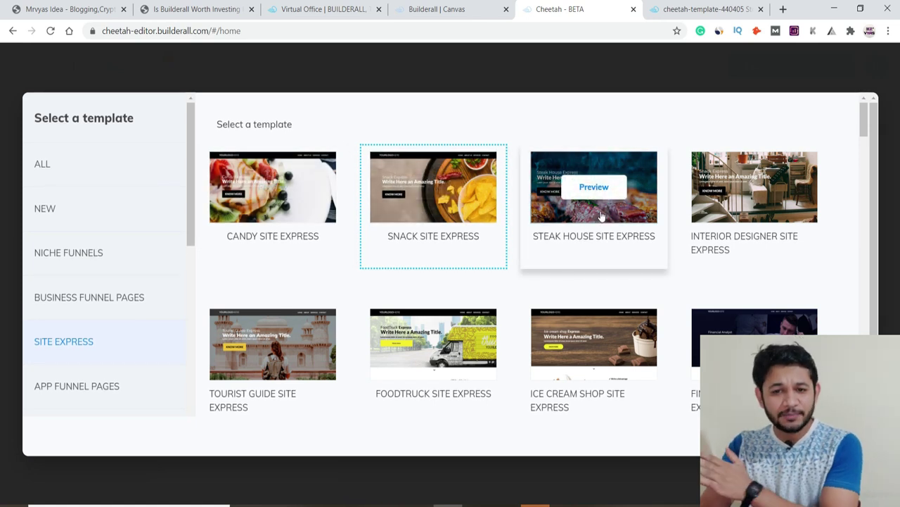
click(415, 9)
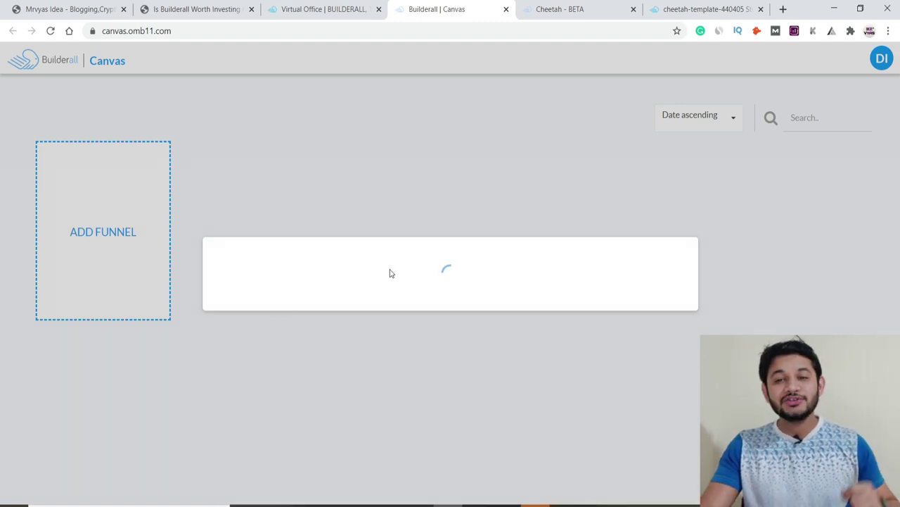
Step: Reload the stuck funnel page, then show the Virtual Office's Apps mega menu
click(51, 31)
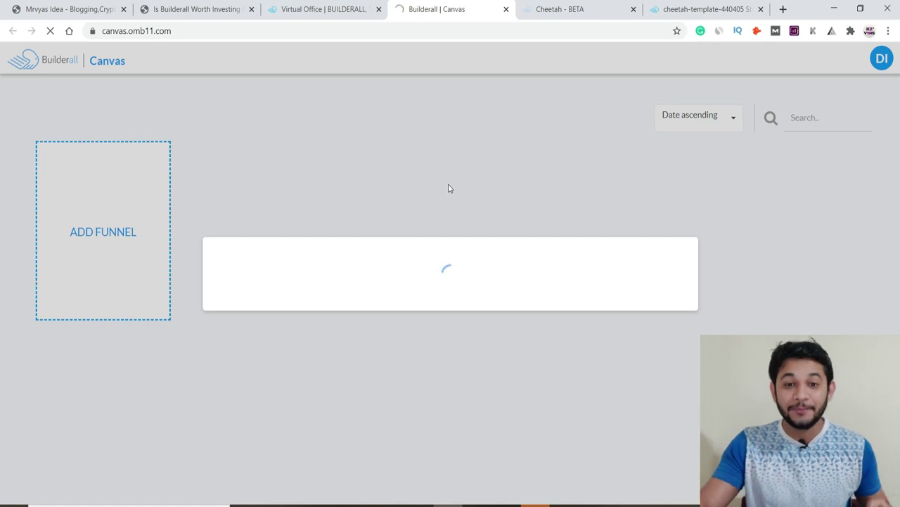
click(320, 9)
mouse_move(474, 64)
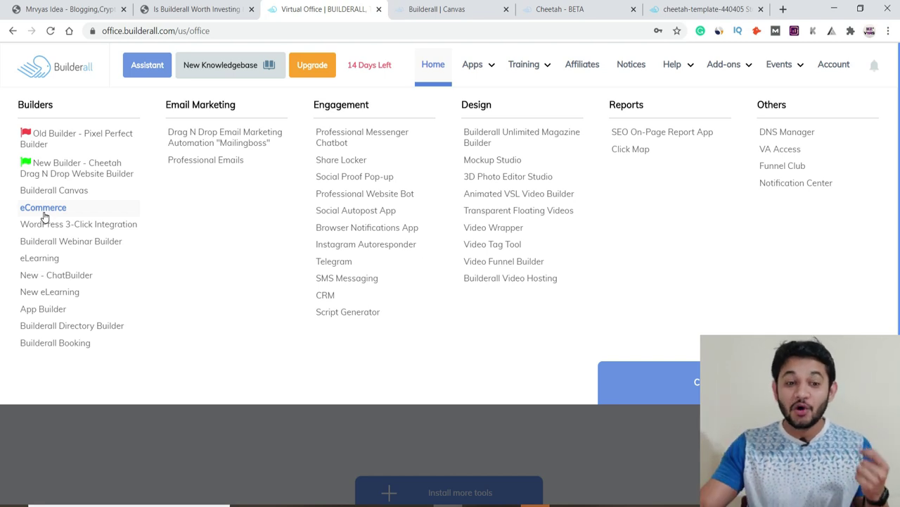
Step: Dismiss the context menu and Apps list, leaving the Cheetah, Mailingboss and Canvas cards visible
right_click(44, 217)
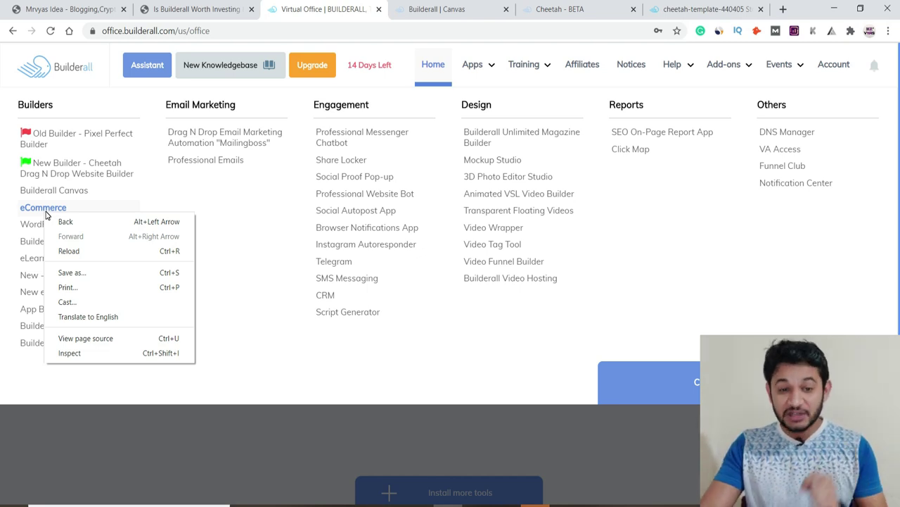
click(59, 4)
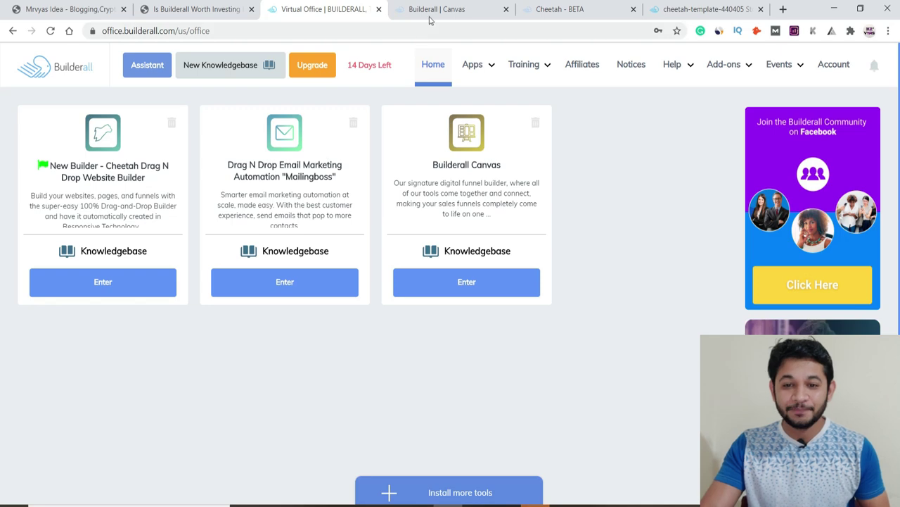
click(475, 65)
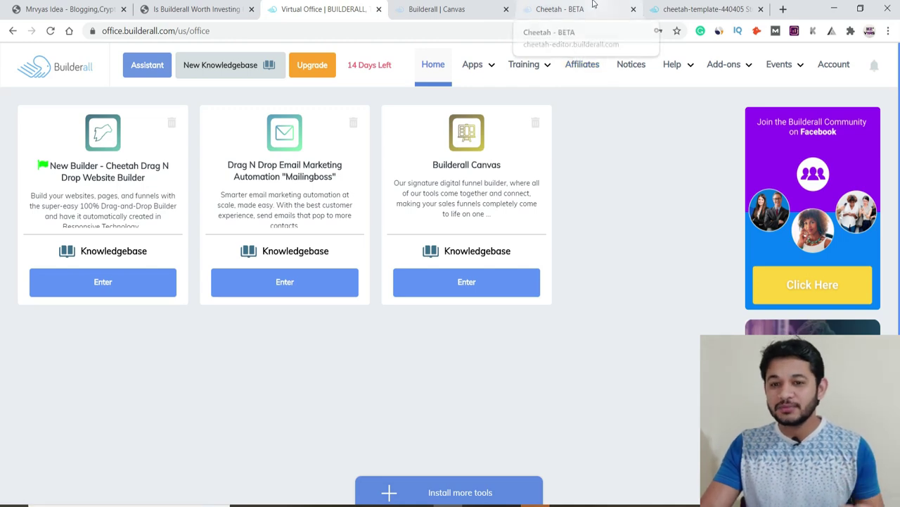
Step: Cycle through the Canvas and Cheetah tabs, then reopen the Virtual Office Apps menu
click(432, 9)
click(565, 8)
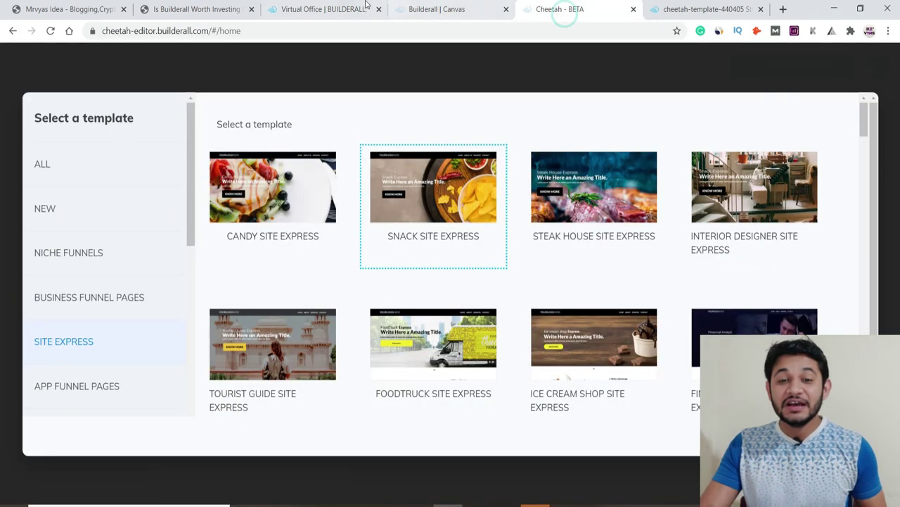
click(327, 9)
mouse_move(475, 68)
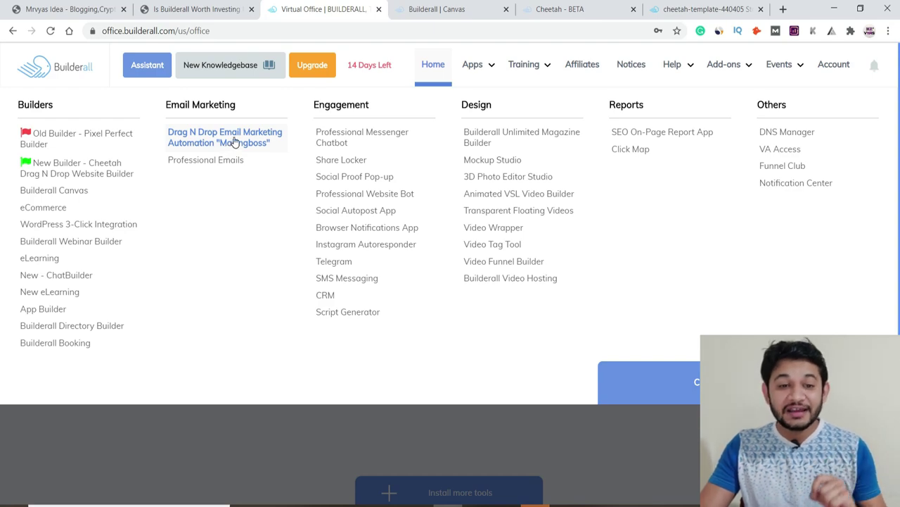
Step: Show the blog's Builderall Pricing Plans table, then switch to the Canvas funnels page
click(147, 10)
scroll(225, 289, down, 5)
scroll(225, 289, up, 10)
scroll(224, 289, up, 10)
scroll(388, 239, down, 4)
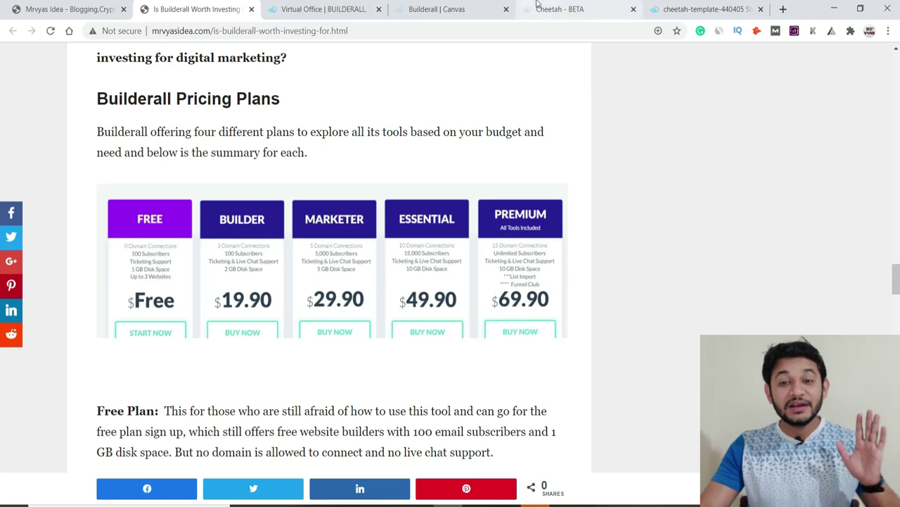
click(460, 10)
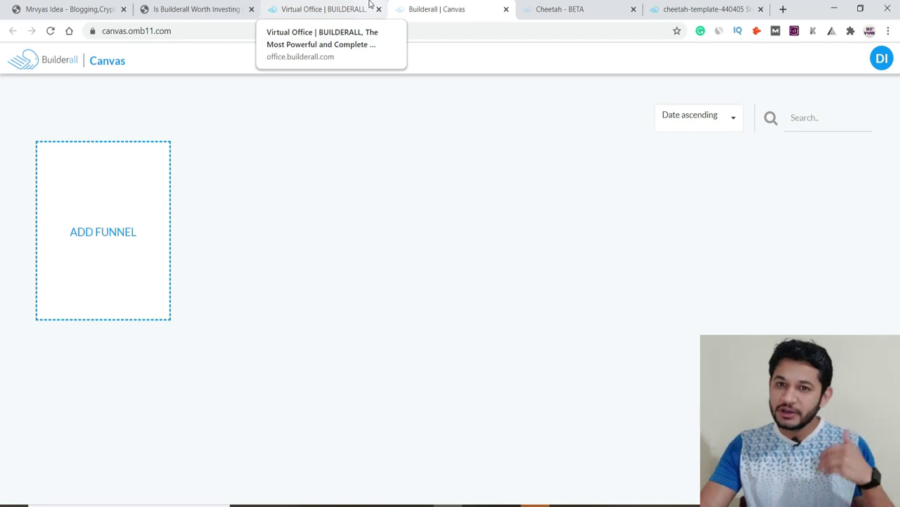
Step: Switch to the Virtual Office tab and open its Apps mega menu
click(338, 6)
click(472, 64)
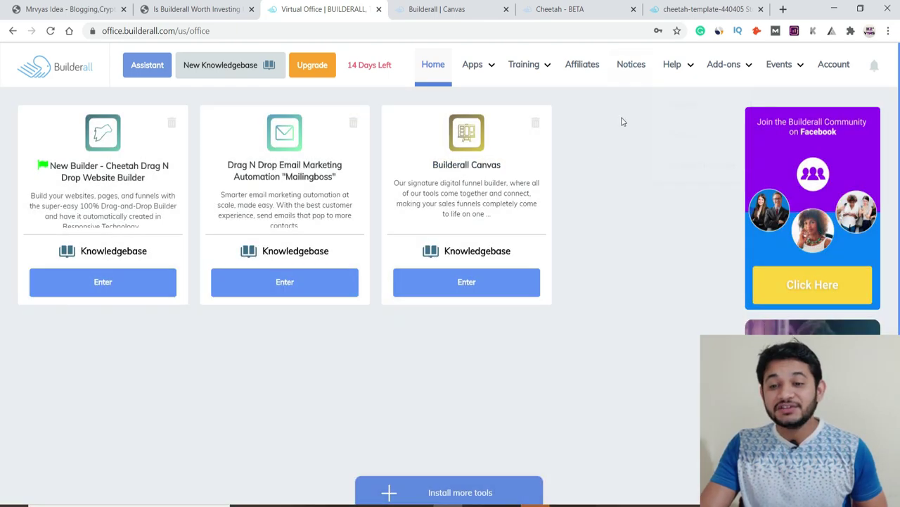
Step: Browse the Apps catalogue, then switch to the blog article's pricing plans table
mouse_move(529, 68)
mouse_move(476, 66)
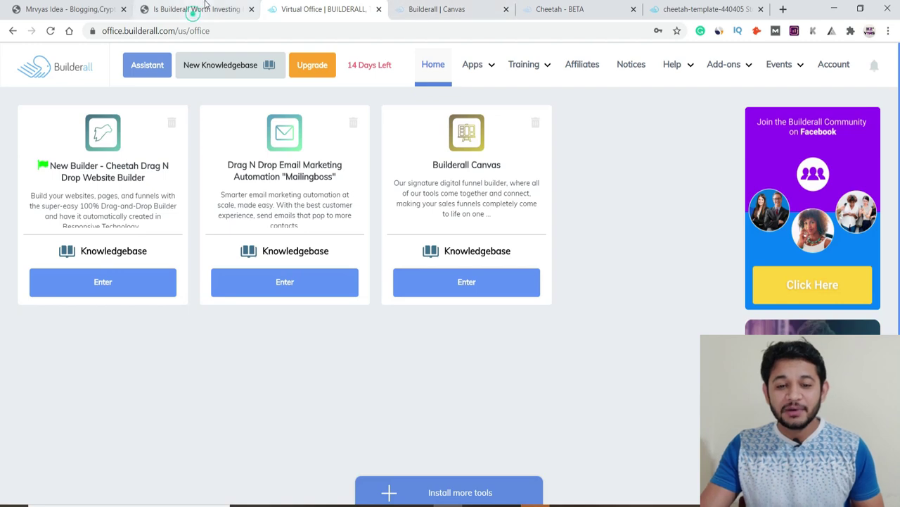
click(195, 9)
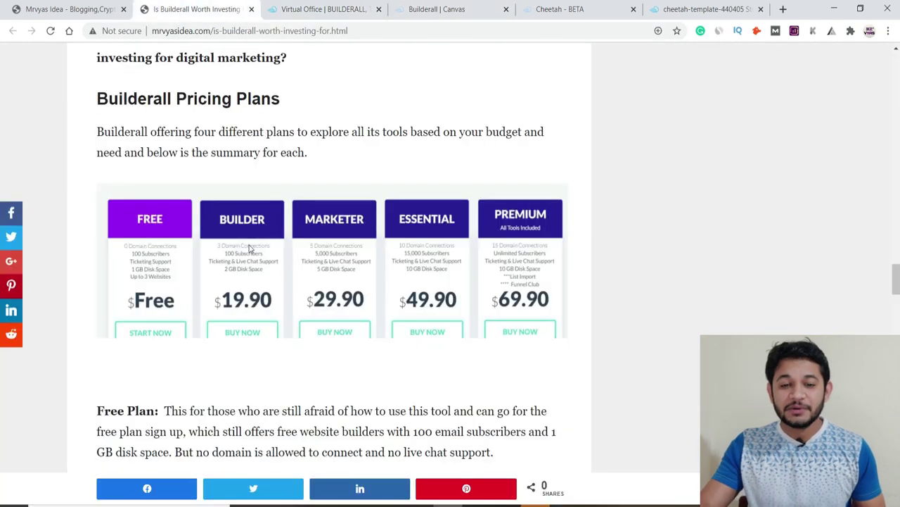
Step: Scroll the blog article, then move via the Canvas tab back to the Virtual Office home
scroll(299, 202, up, 5)
click(488, 114)
click(101, 363)
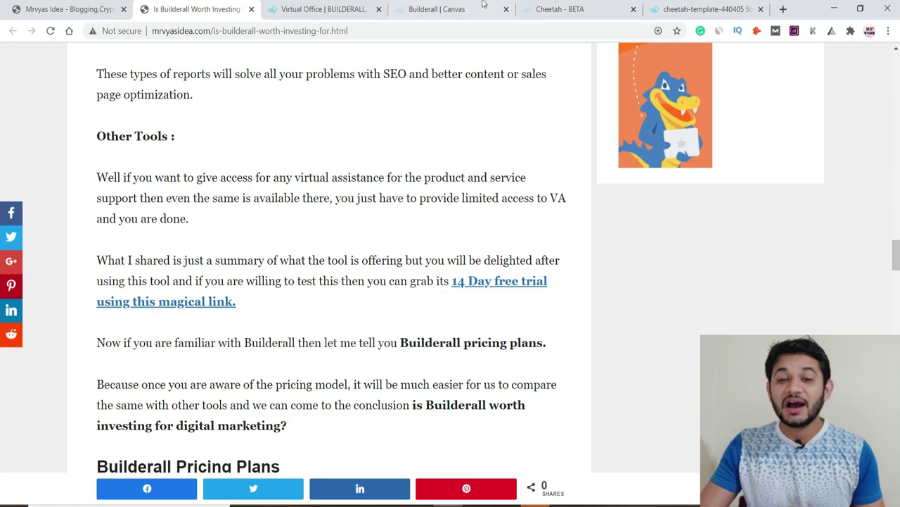
click(443, 8)
click(332, 7)
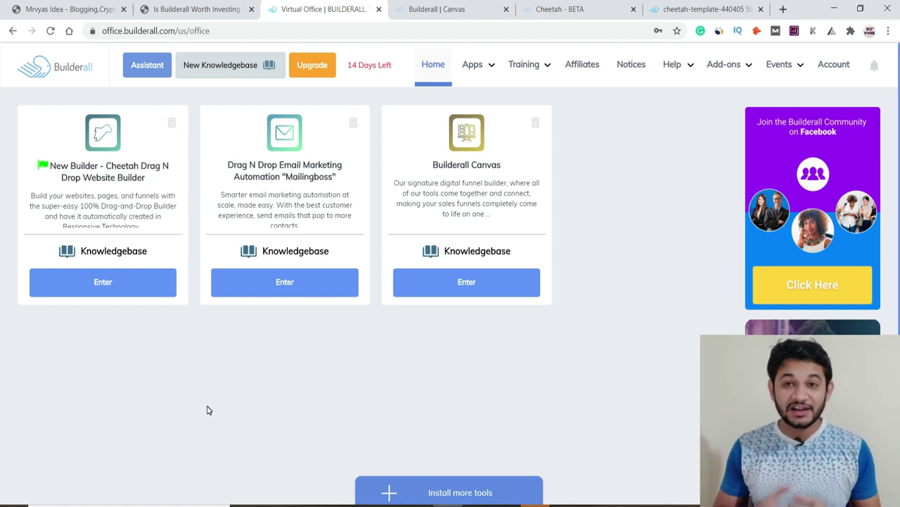
Step: Return to the 'Is Builderall Worth Investing' article and scroll to 'What is Builderall and how it works?'
click(391, 12)
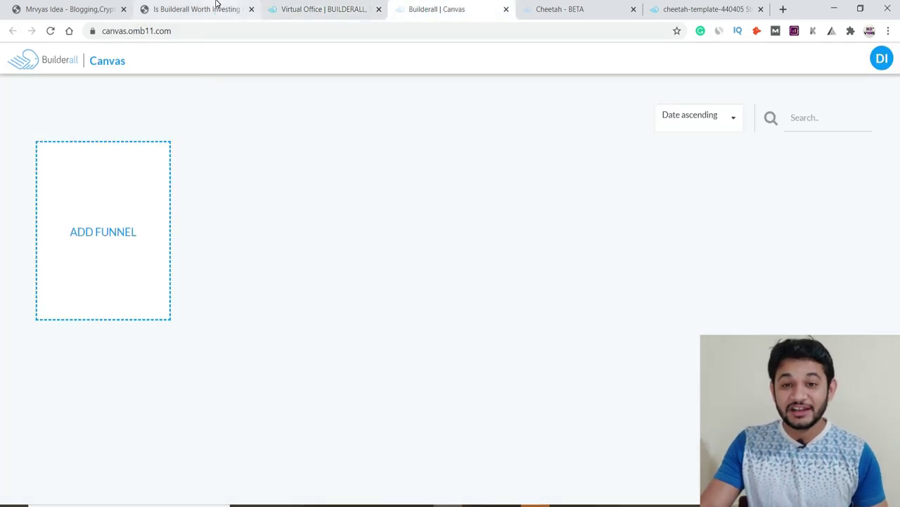
click(218, 7)
scroll(343, 294, up, 5)
scroll(343, 294, up, 20)
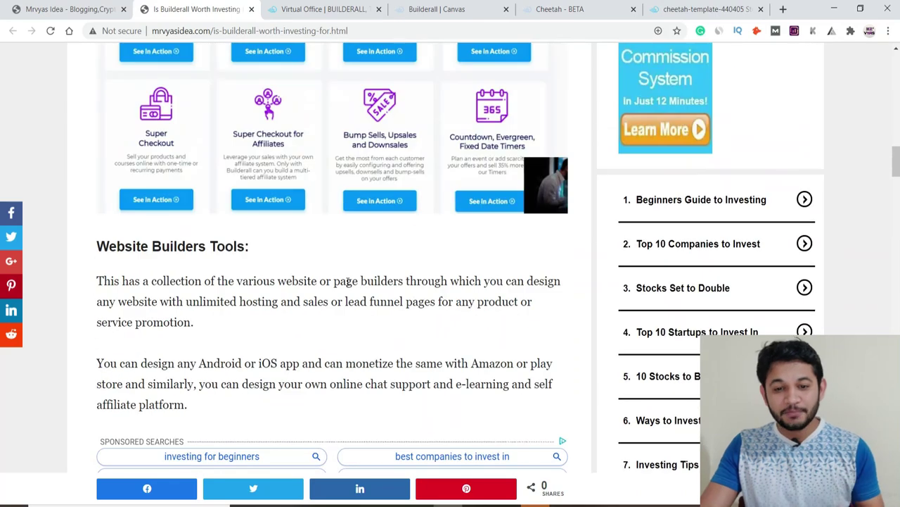
scroll(347, 284, up, 6)
scroll(347, 281, down, 1)
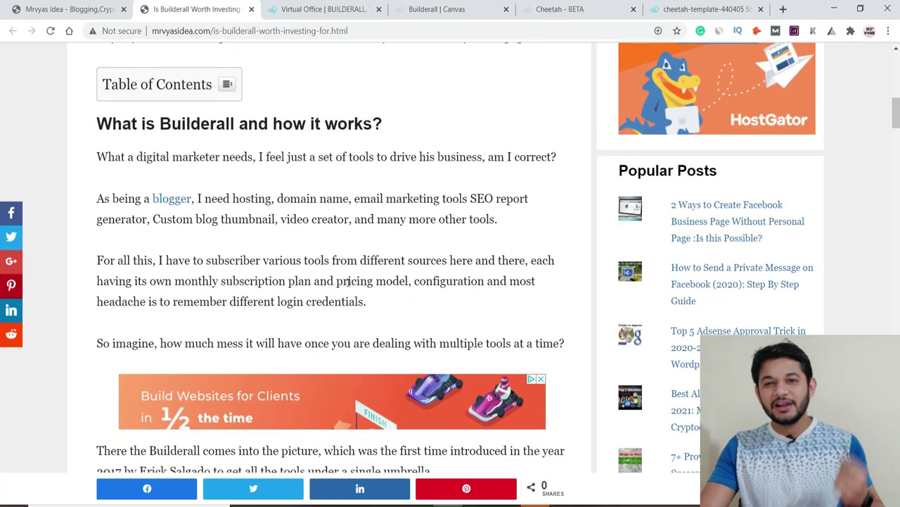